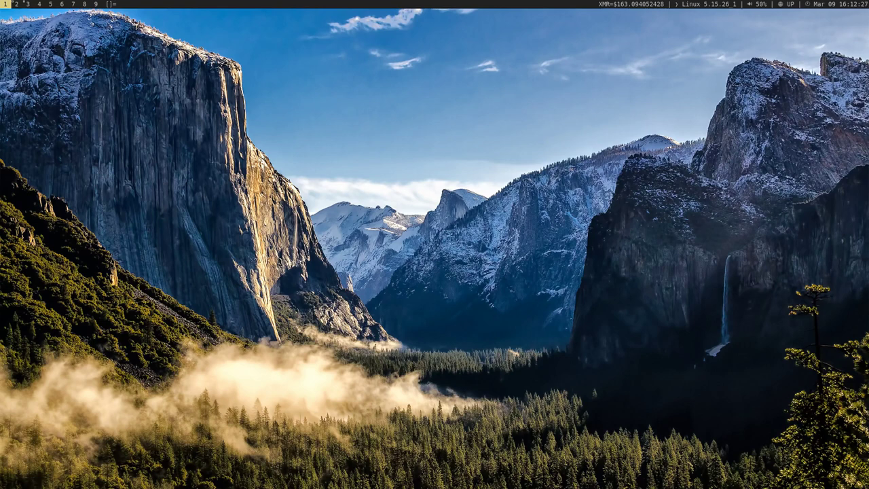
- Launch qutebrowser from dmenu by filtering the program list for 'qute'
key(super+p)
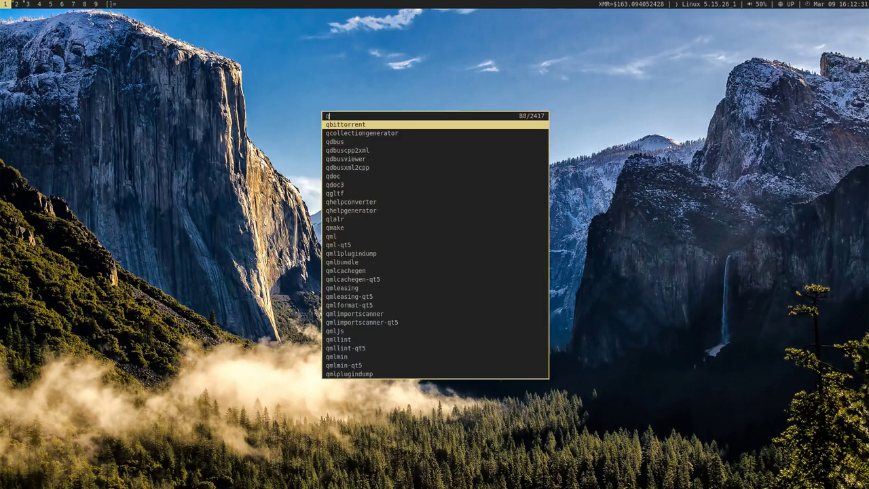
text(qute)
key(Return)
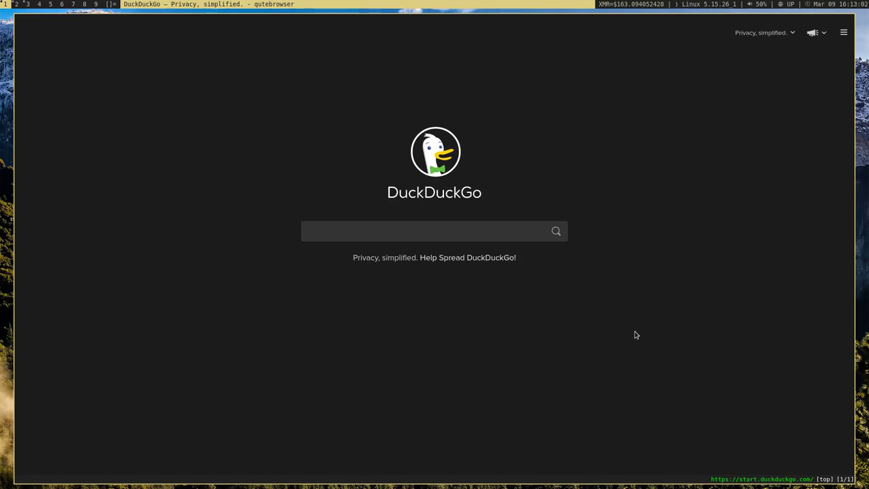
- Search DuckDuckGo for 'usa' from qutebrowser's open prompt
key(o)
key(Escape)
key(o)
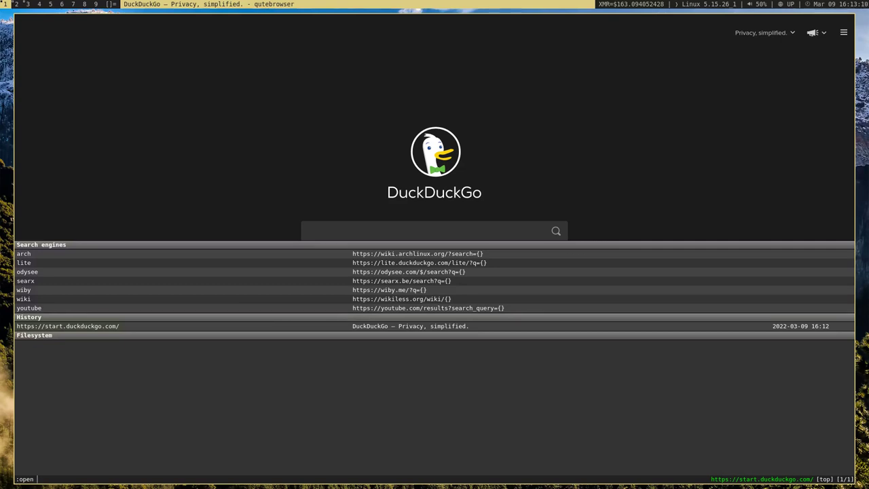
text(usa)
key(Return)
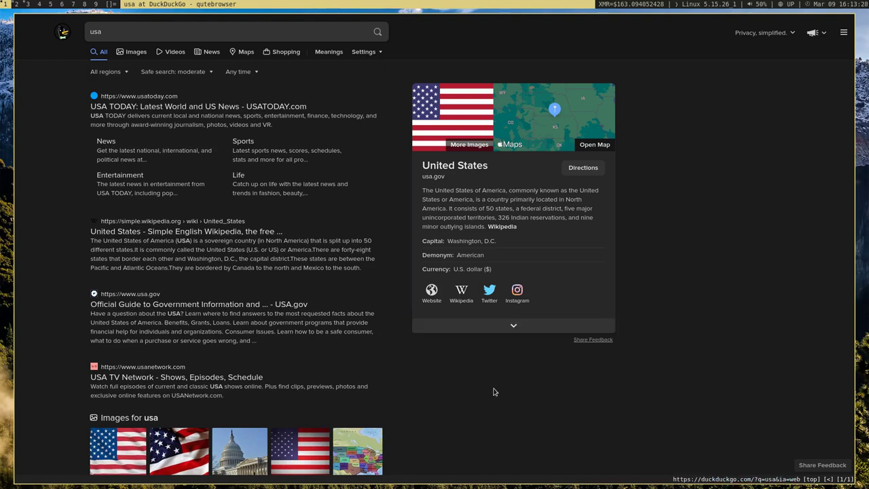
key(f)
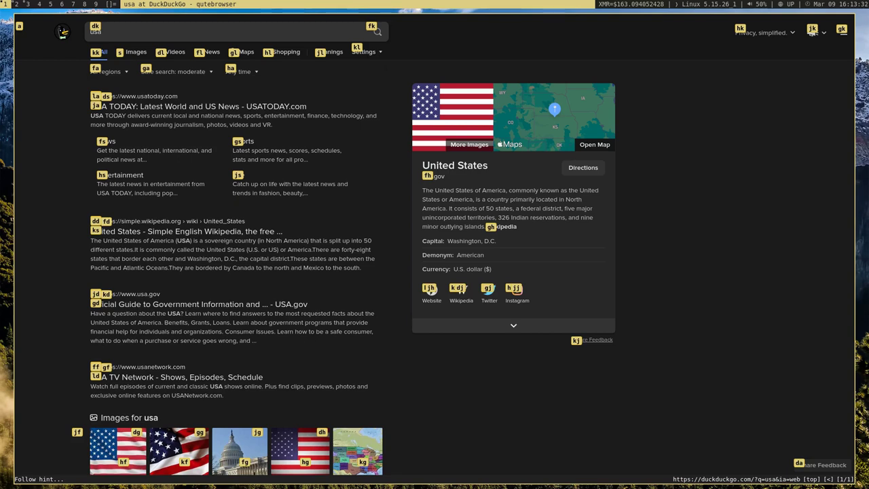
key(g)
key(h)
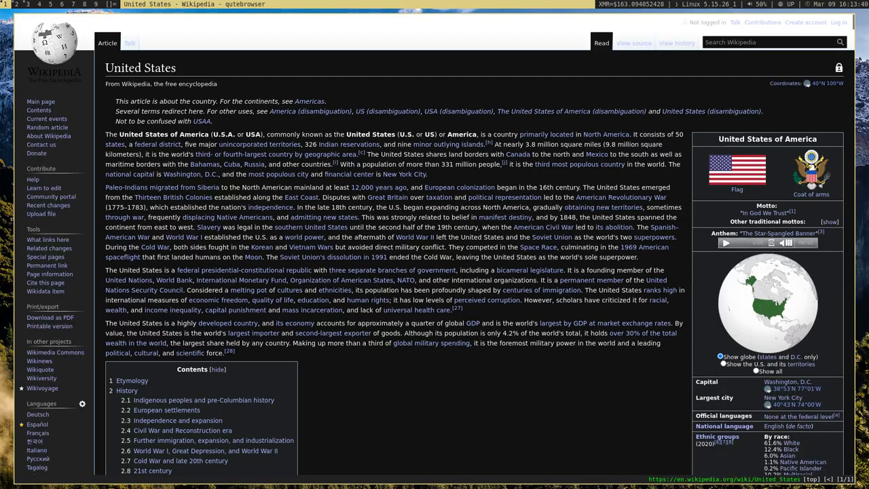
key(j)
key(j)
key(j)
key(j)
key(j)
key(j)
key(j)
key(j)
key(j)
key(j)
key(j)
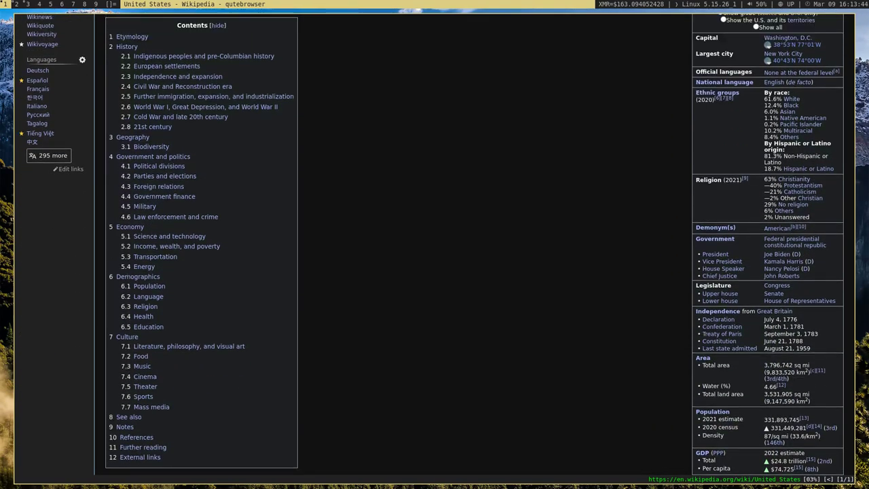
key(k)
key(k)
key(k)
key(k)
key(k)
key(k)
key(k)
key(k)
key(k)
key(k)
key(k)
key(k)
key(k)
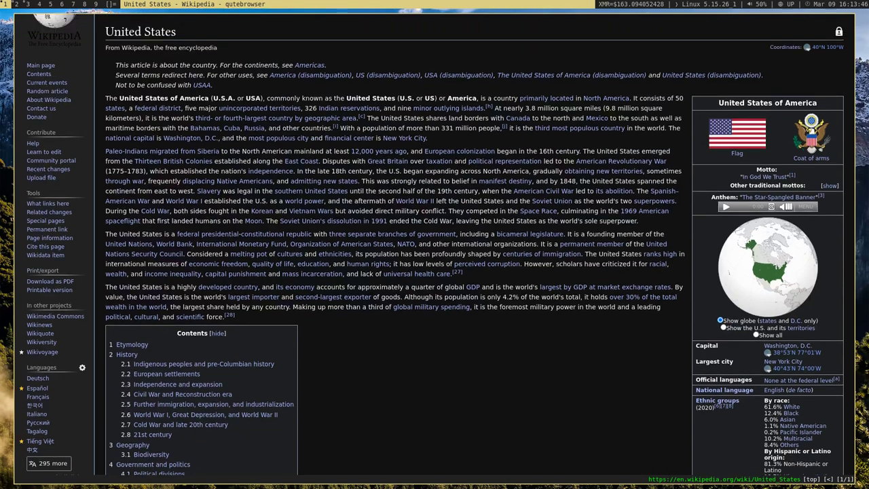
key(H)
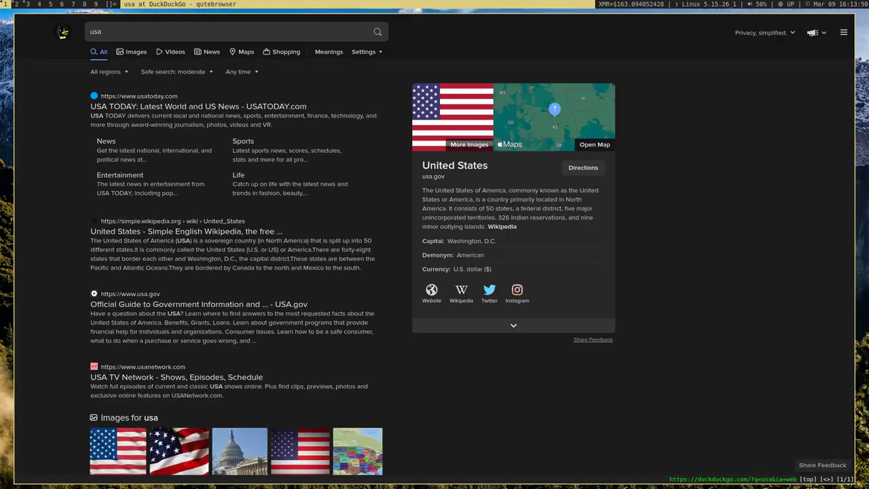
key(Down)
key(Down)
key(Down)
key(Down)
key(Down)
key(Up)
key(Up)
key(Up)
key(Up)
key(Up)
- Open a new st terminal and enter 'vim .config/qutebrowser/config.py'
key(super+Return)
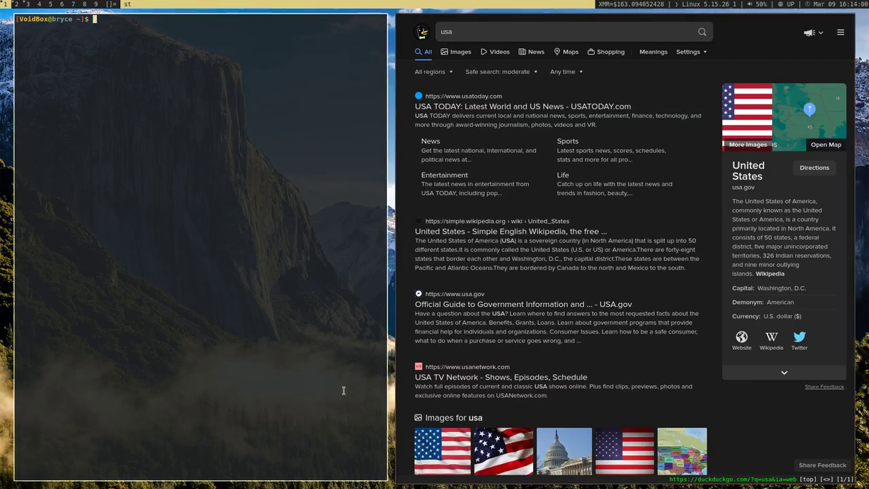
text(vim .config/)
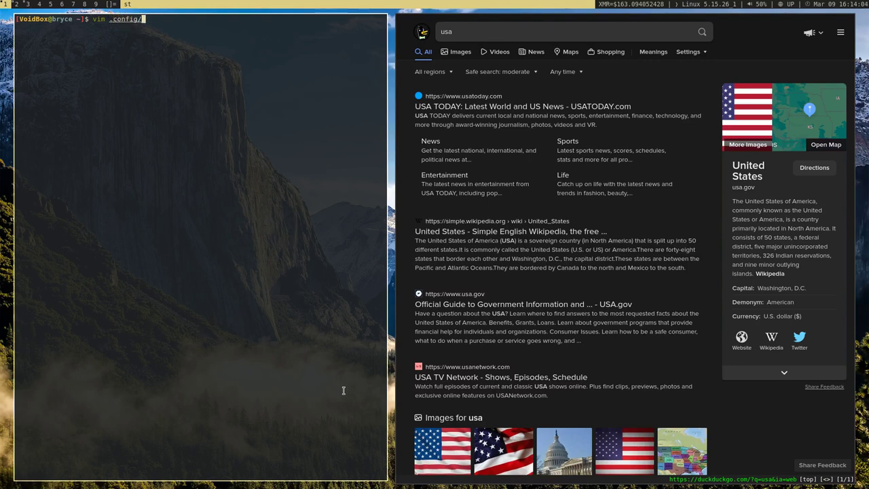
text(qutebrowser/config.py)
key(Return)
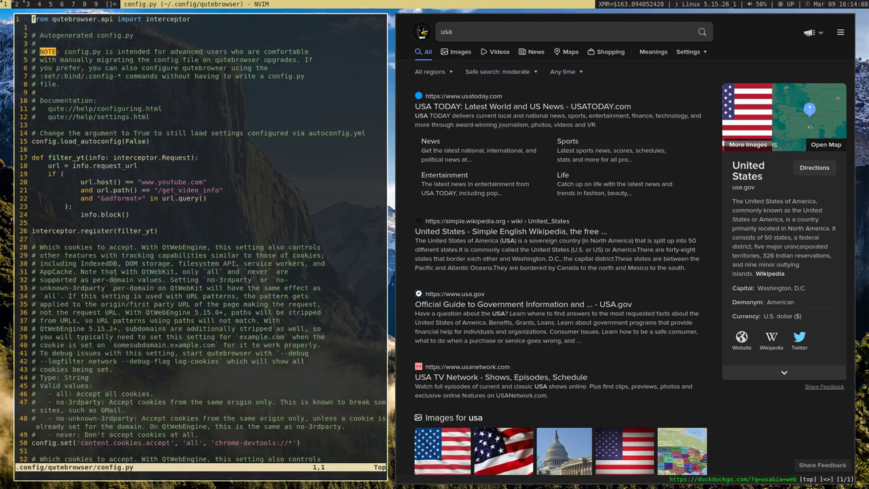
key(shift+g)
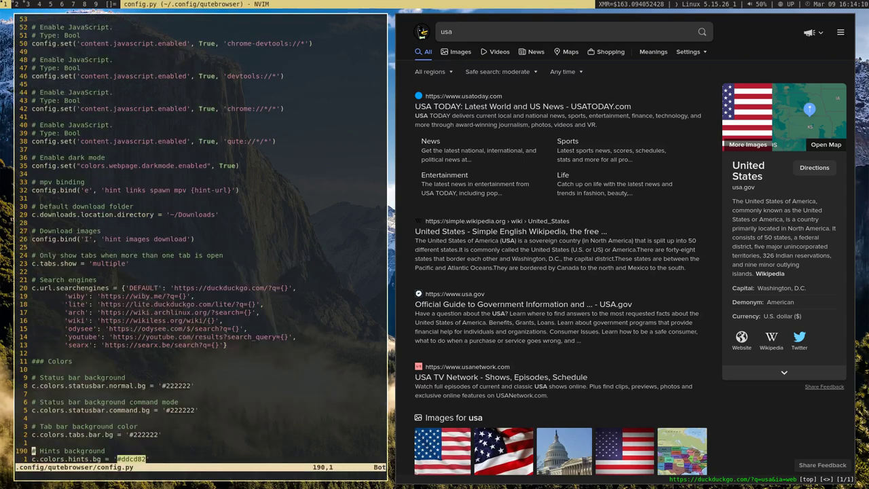
key(k)
key(k)
key(k)
key(k)
key(k)
key(k)
key(k)
key(k)
key(k)
key(k)
key(k)
key(k)
key(k)
key(k)
key(k)
key(k)
key(k)
key(k)
key(k)
key(k)
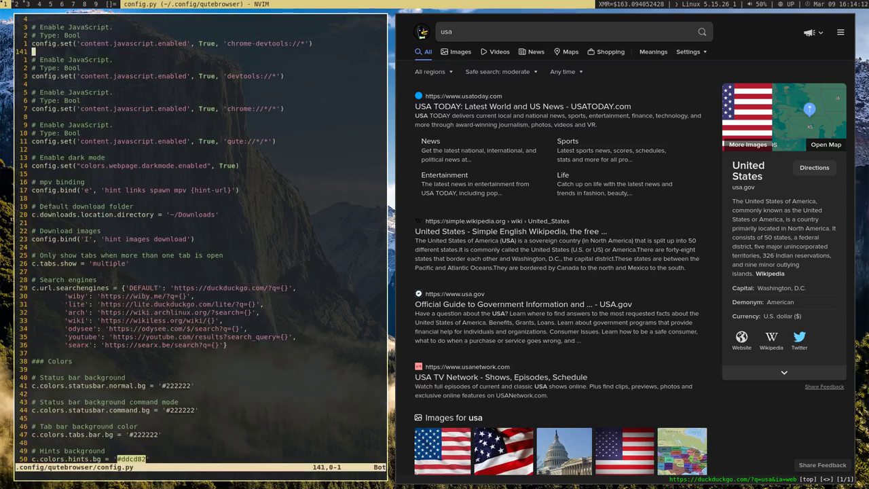
key(k)
key(k)
key(k)
key(k)
key(k)
key(k)
key(k)
key(j)
key(j)
key(j)
key(j)
key(j)
key(j)
key(j)
key(j)
key(j)
key(j)
key(j)
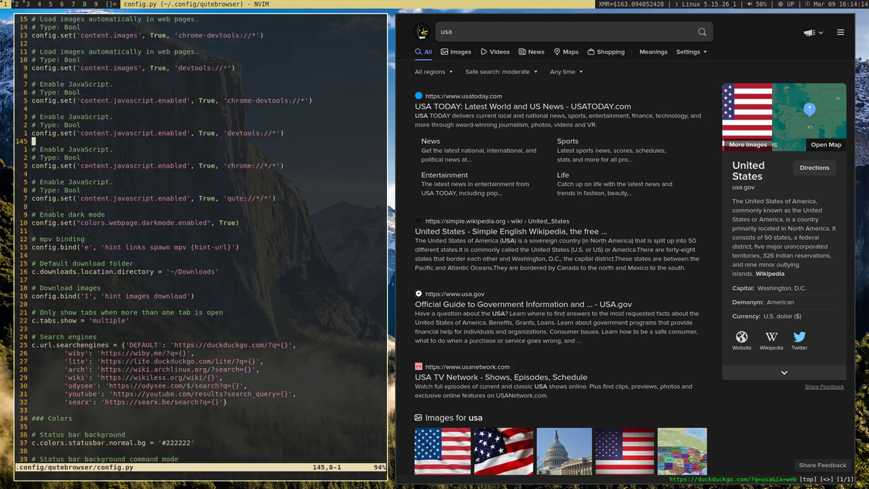
key(j)
key(j)
key(j)
key(j)
key(j)
key(j)
key(j)
key(j)
key(j)
key(j)
key(j)
key(j)
key(j)
key(j)
key(j)
key(j)
key(j)
key(j)
key(j)
key(j)
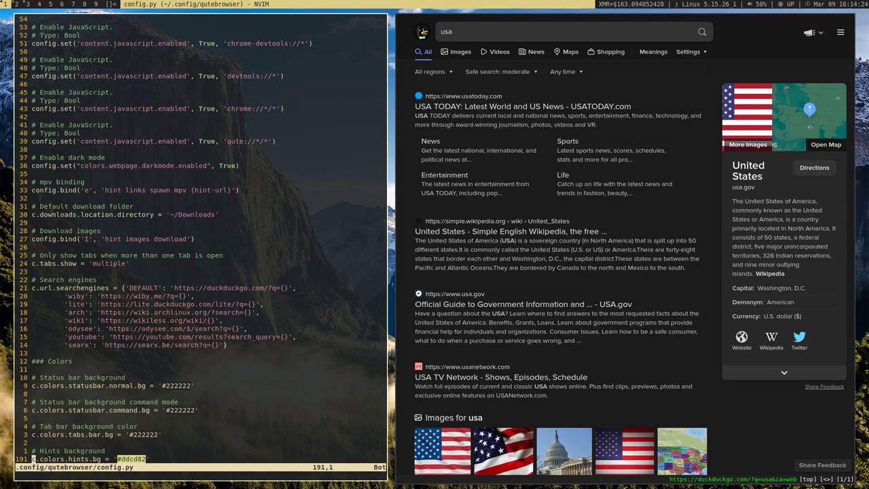
key(k)
key(k)
key(k)
key(k)
key(k)
key(k)
key(k)
key(k)
key(k)
key(k)
key(k)
key(k)
key(k)
key(k)
key(k)
key(k)
key(k)
key(k)
key(k)
key(k)
key(k)
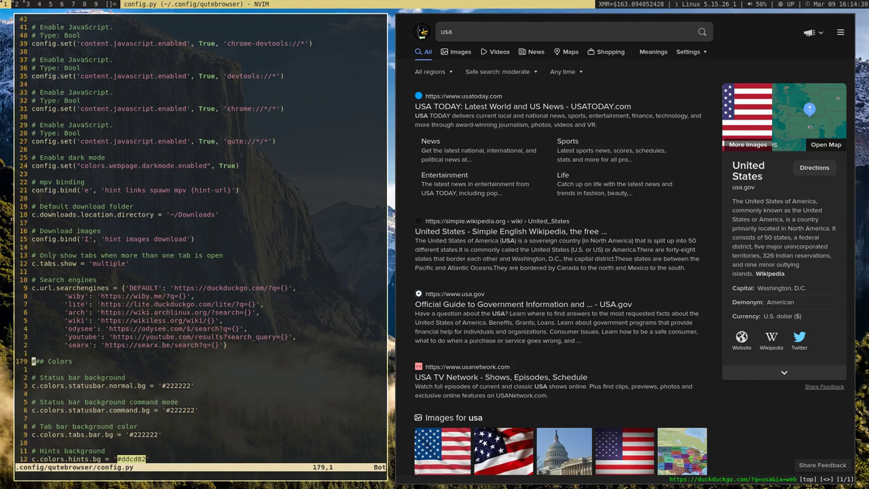
key(k)
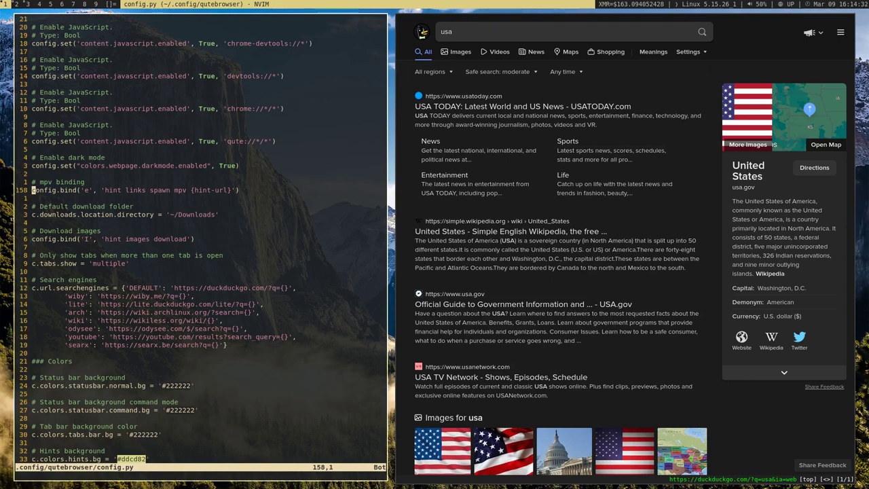
key(k)
key(k)
key(k)
key(k)
key(k)
key(j)
key(j)
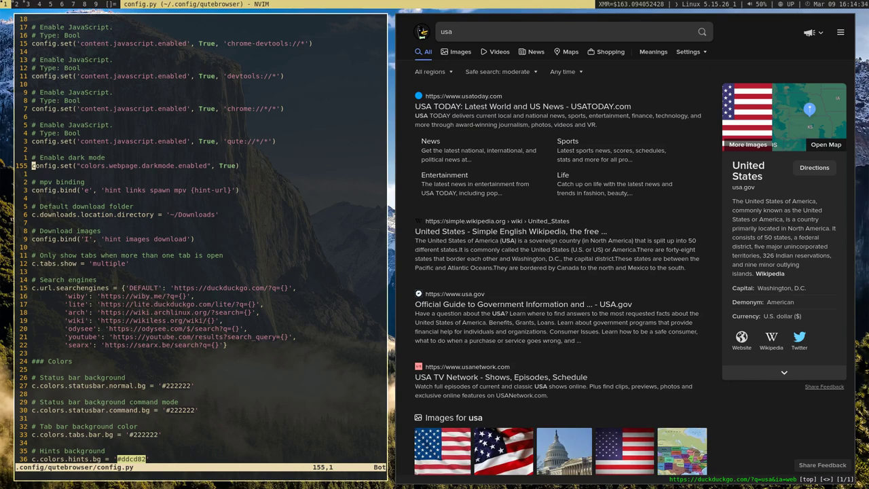
key(j)
key(j)
key(j)
key(j)
key(j)
key(j)
key(j)
key(j)
key(j)
key(j)
key(j)
key(j)
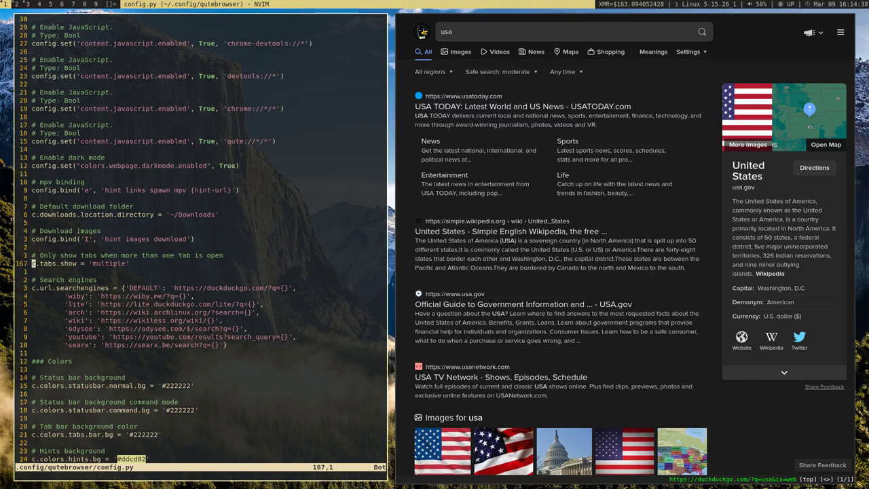
key(v)
key(l)
key(l)
key(l)
key(l)
key(l)
key(l)
key(l)
key(l)
key(l)
key(l)
key(l)
key(l)
key(l)
key(l)
key(l)
key(l)
key(l)
key(l)
key(l)
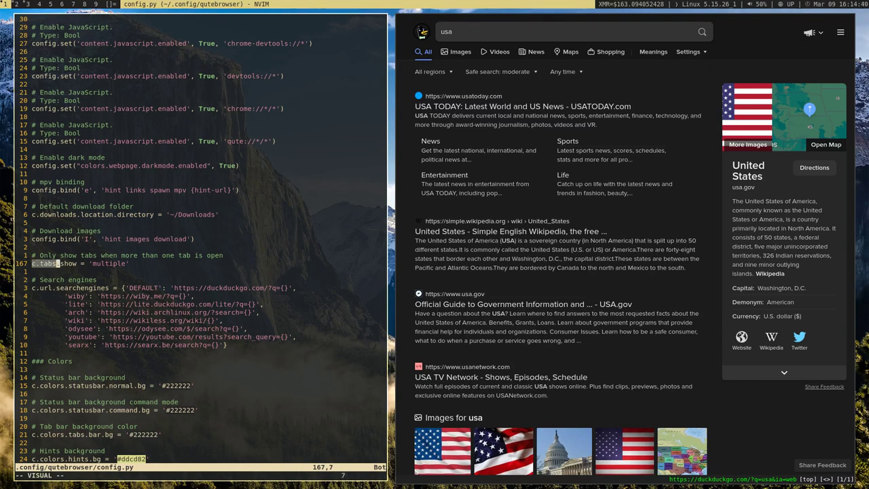
key(l)
key(l)
key(l)
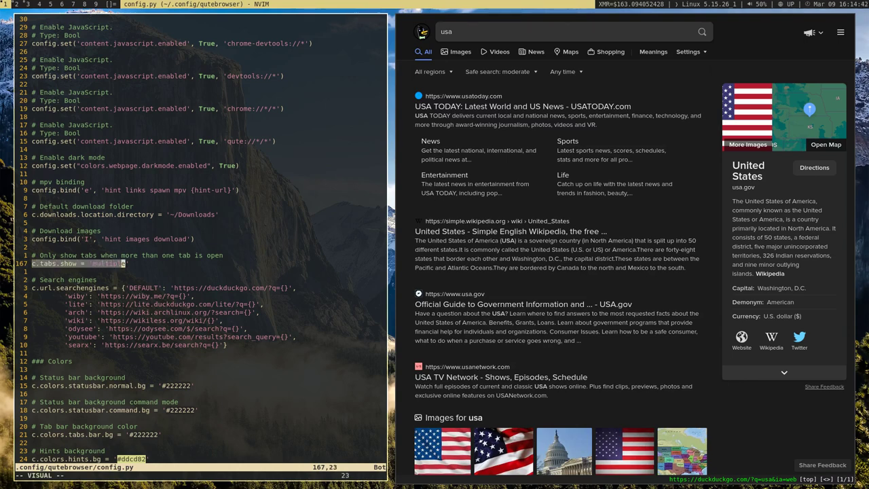
- Open the 'usa' DuckDuckGo search again in a second tab
key(y)
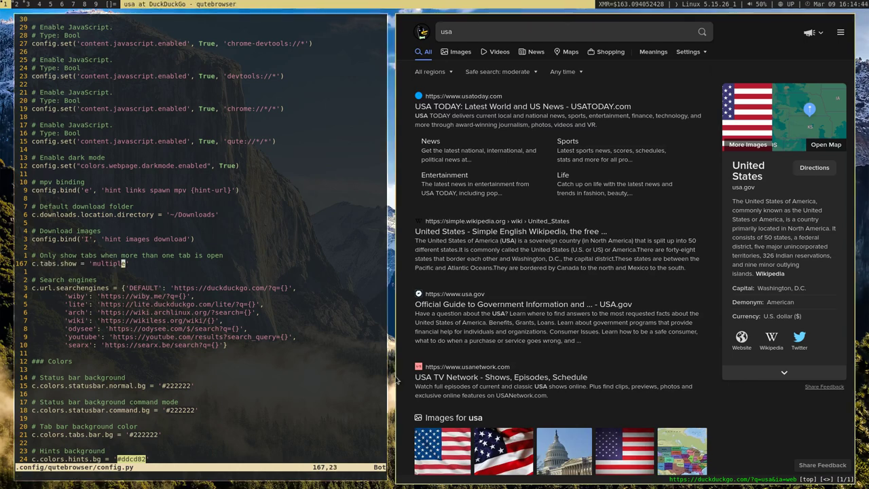
key(shift+o)
text(usa)
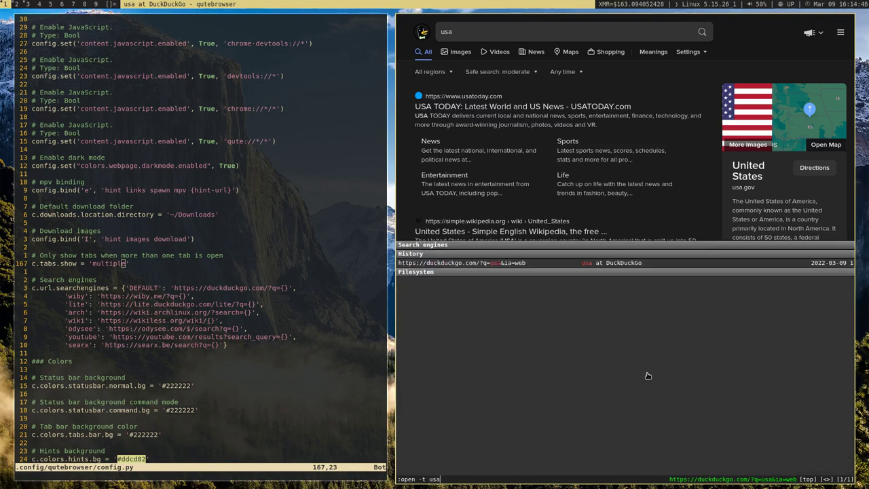
key(Return)
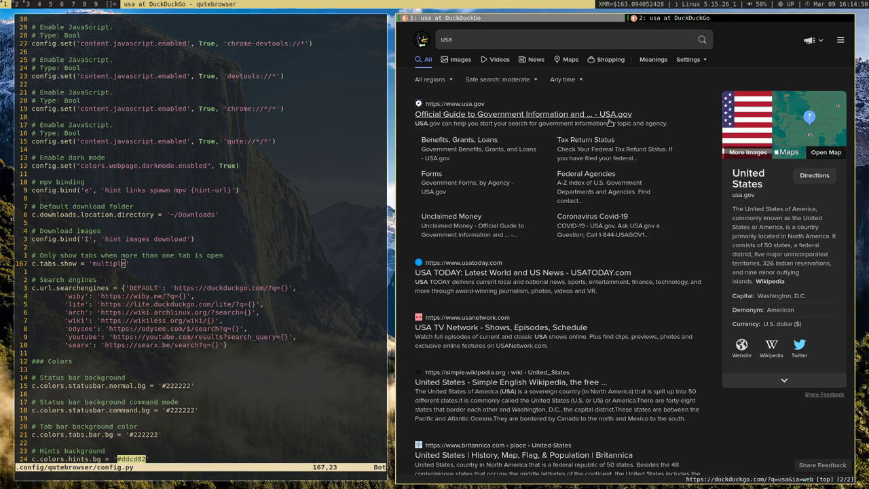
- Switch between the two usa tabs with J/K, close one, and bring up the search-engine list
key(K)
key(J)
key(K)
key(J)
key(K)
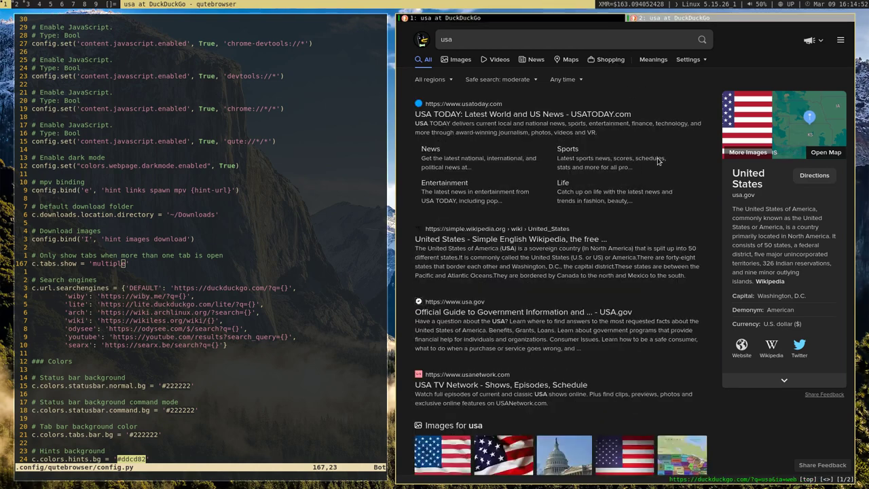
key(J)
key(d)
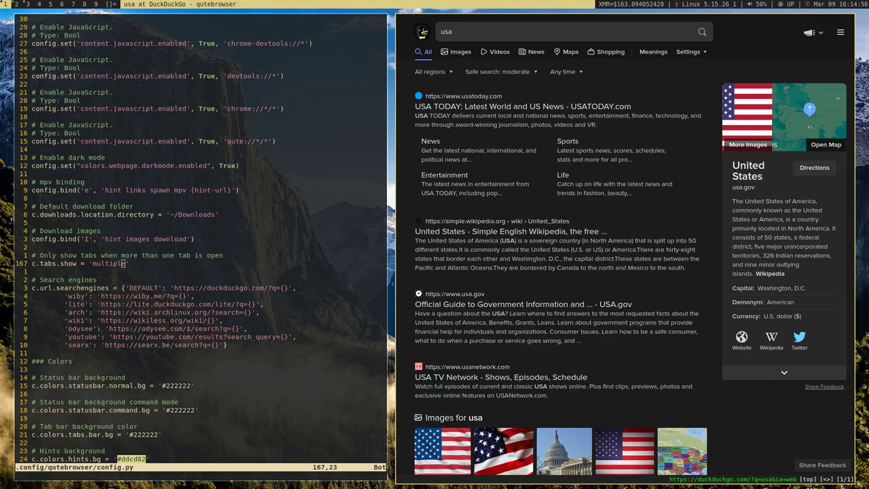
key(o)
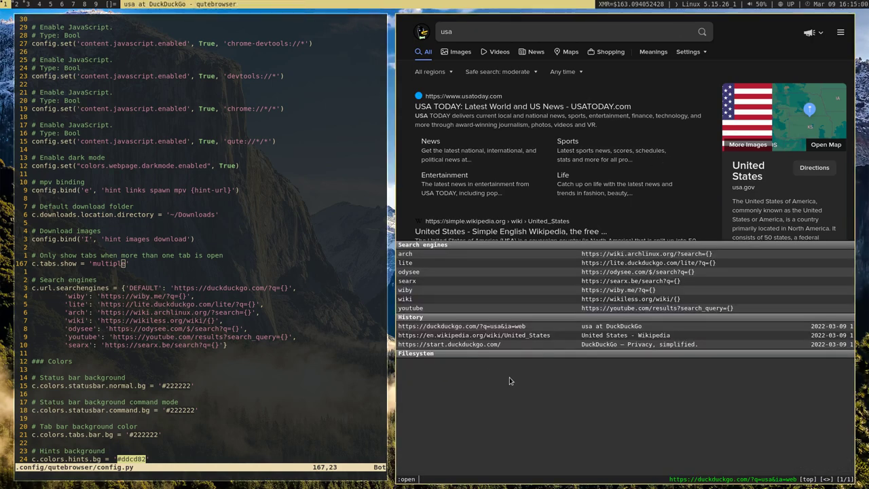
- Search YouTube for 'usa' and scroll to the 'Top 10 Reasons NOT to Move to the USA' video
text(youtube )
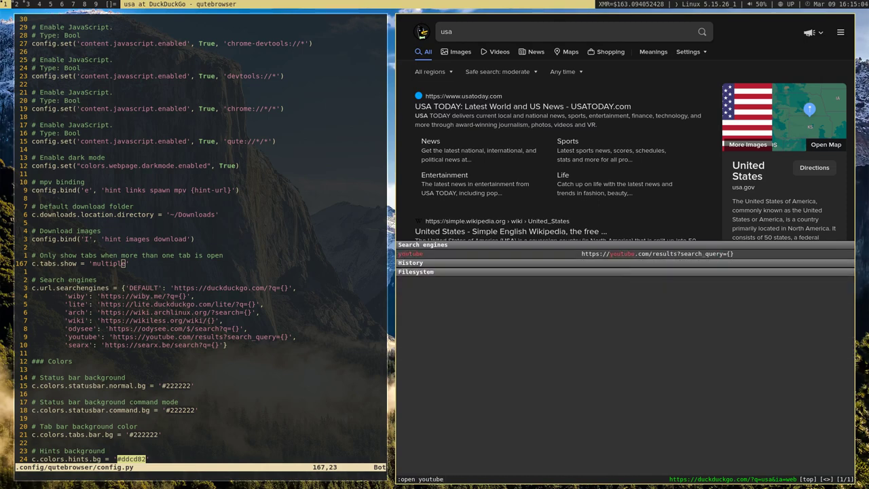
text(usa)
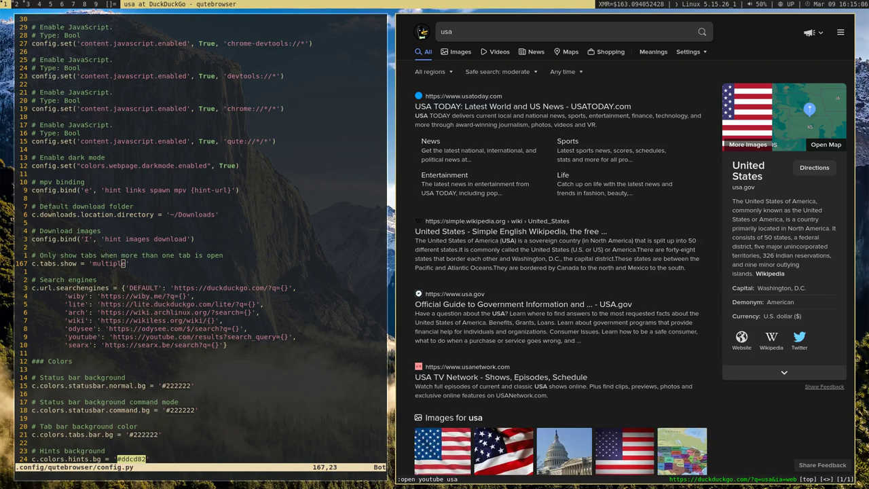
key(Return)
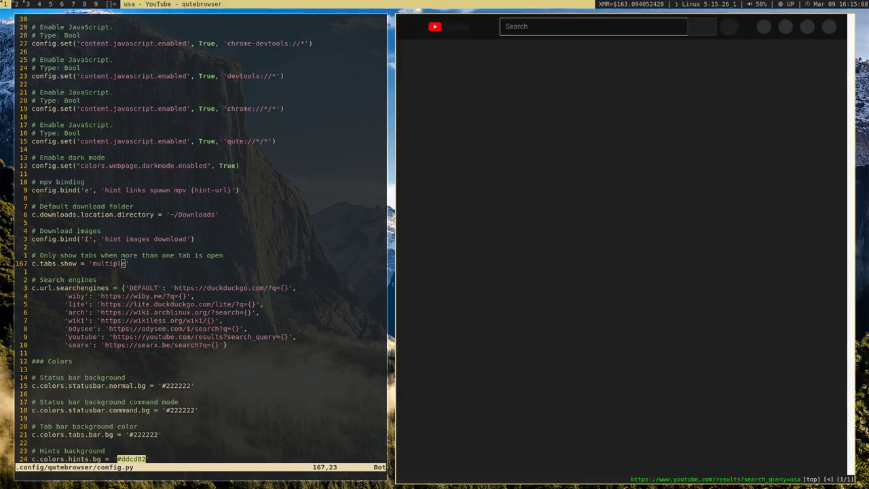
scroll(636, 257, down, 2)
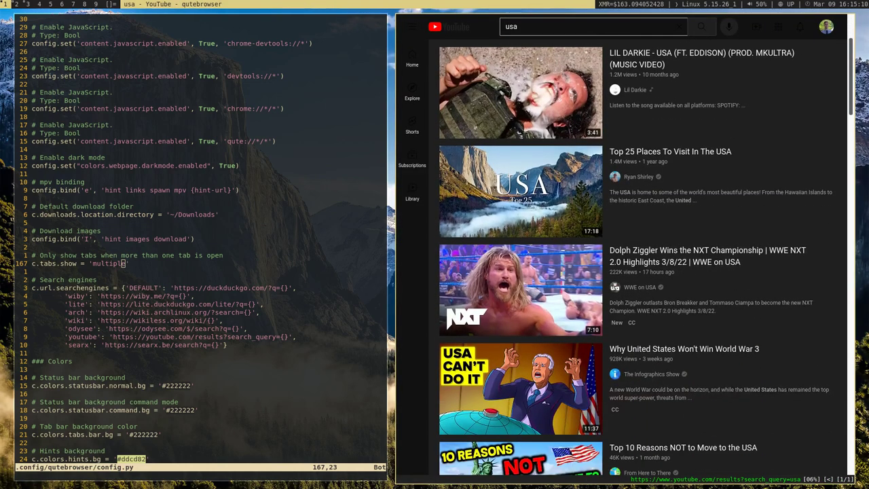
scroll(636, 256, down, 6)
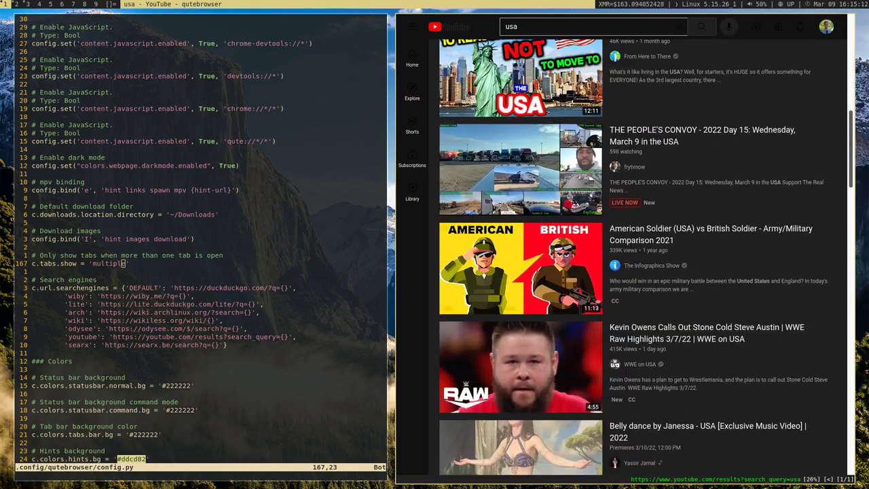
scroll(636, 257, up, 2)
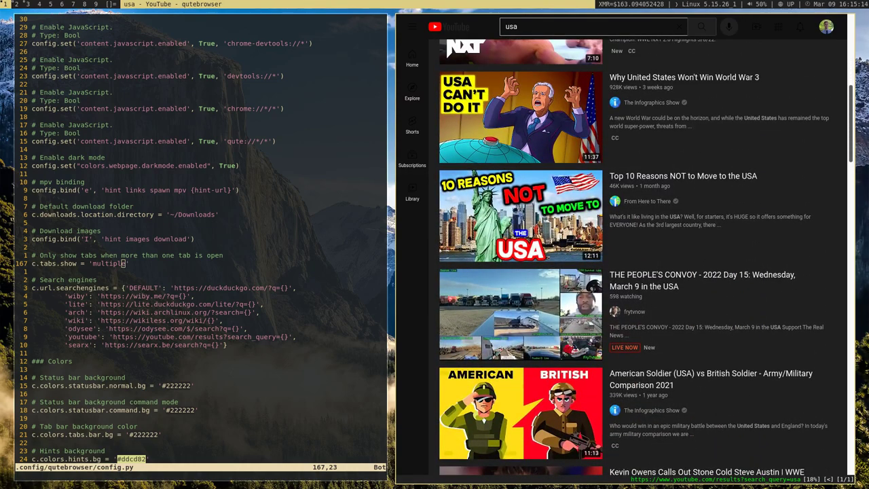
scroll(635, 256, up, 1)
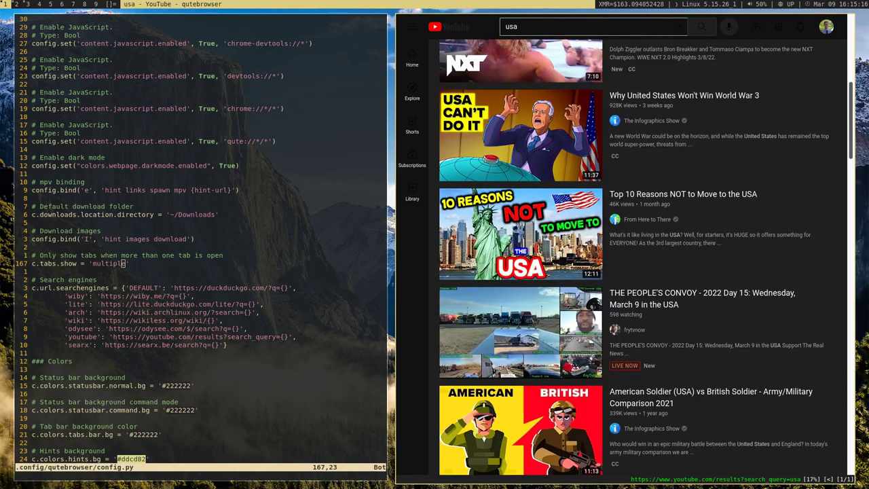
- Highlight the mpv binding line in config.py
mouse_move(20, 235)
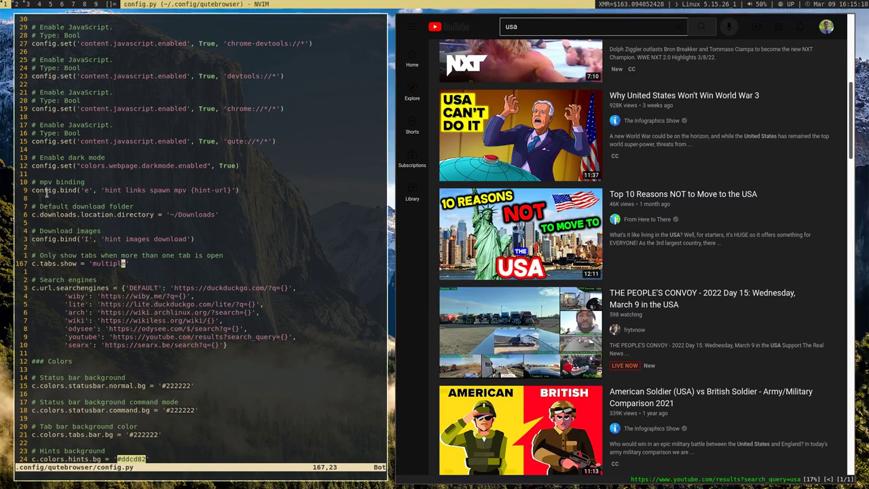
drag(35, 190, 160, 191)
click(160, 191)
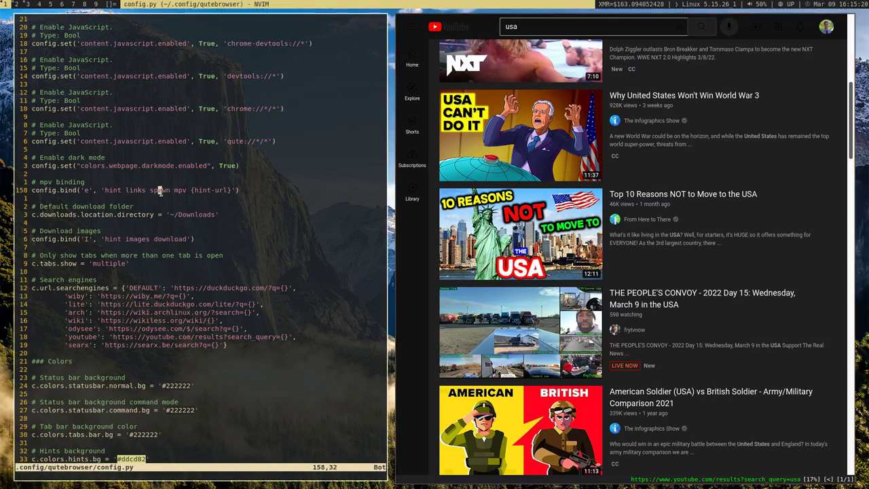
- Send the 'Top 10 Reasons NOT to Move to the USA' video to mpv via hint 'kj'
key(e)
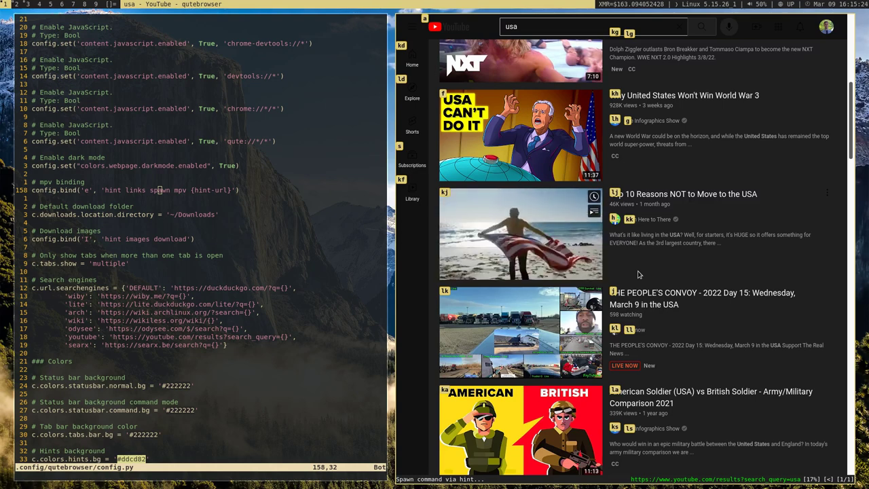
key(k)
key(j)
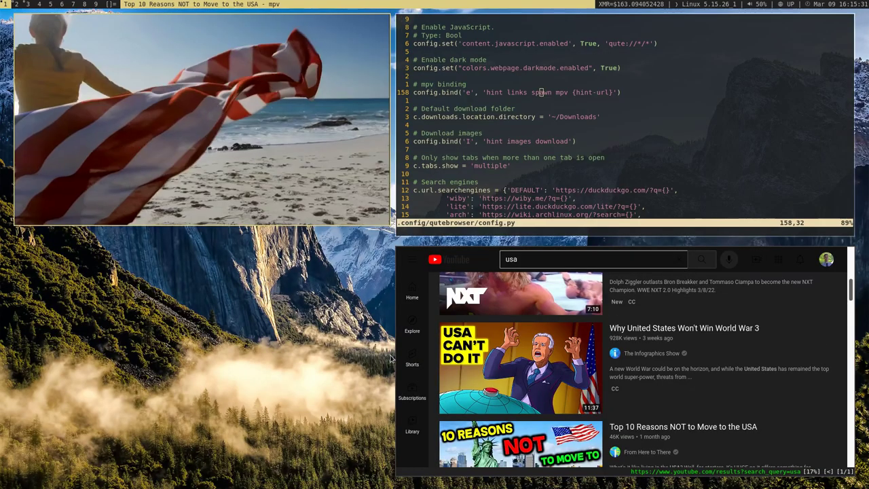
- Float the mpv player in the screen centre, watch briefly, then quit it
mouse_move(358, 211)
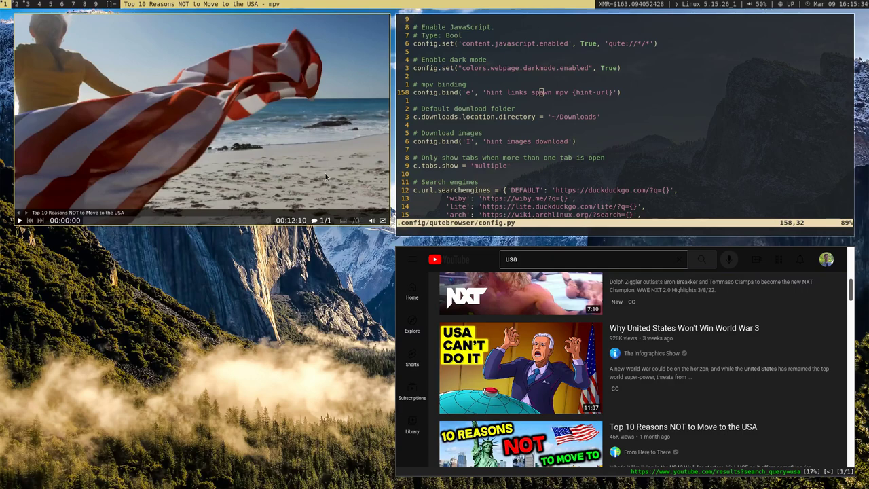
drag(230, 150, 525, 302)
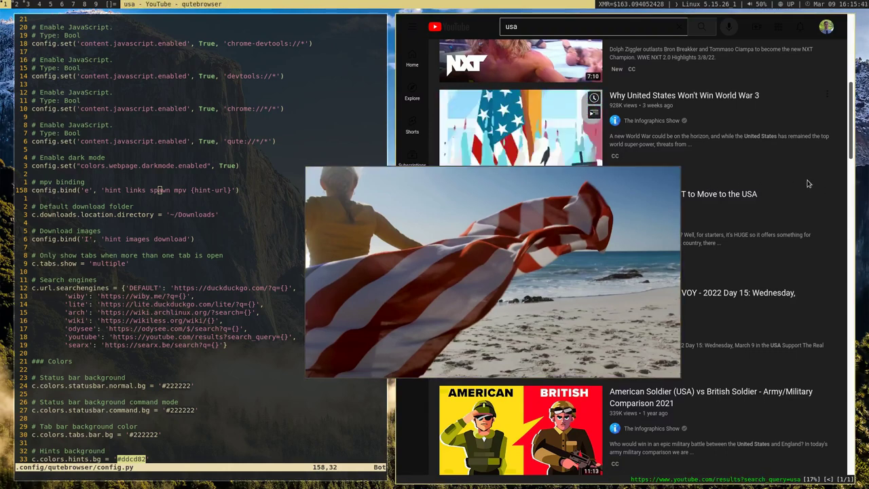
mouse_move(635, 307)
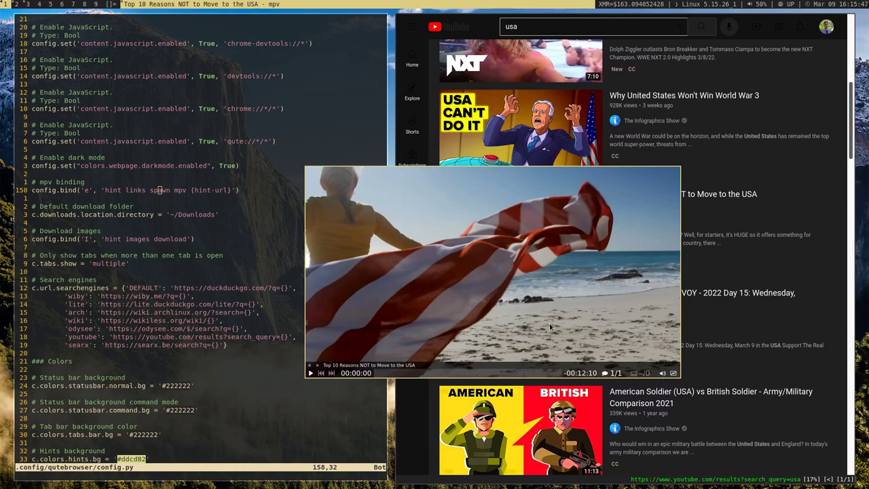
key(q)
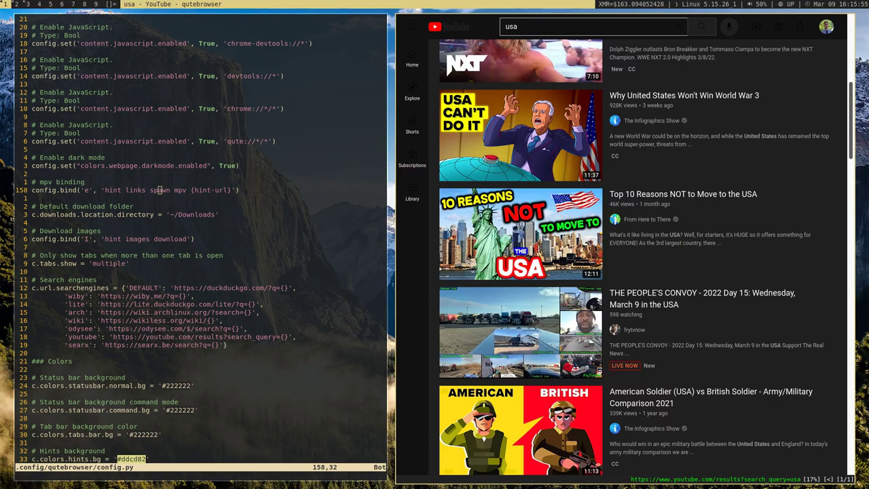
- Search DuckDuckGo for 'usa'
key(o)
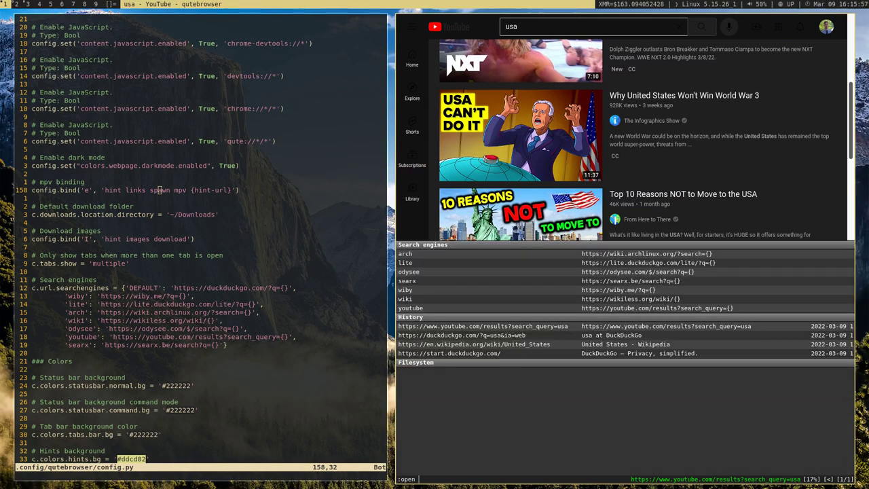
text(usa)
key(Return)
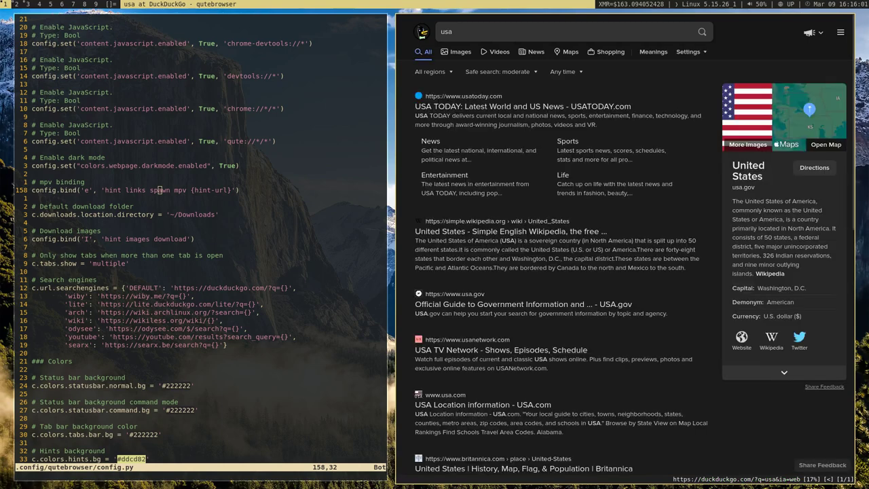
- Switch the results to the Images tab using link hints
key(f)
key(l)
key(j)
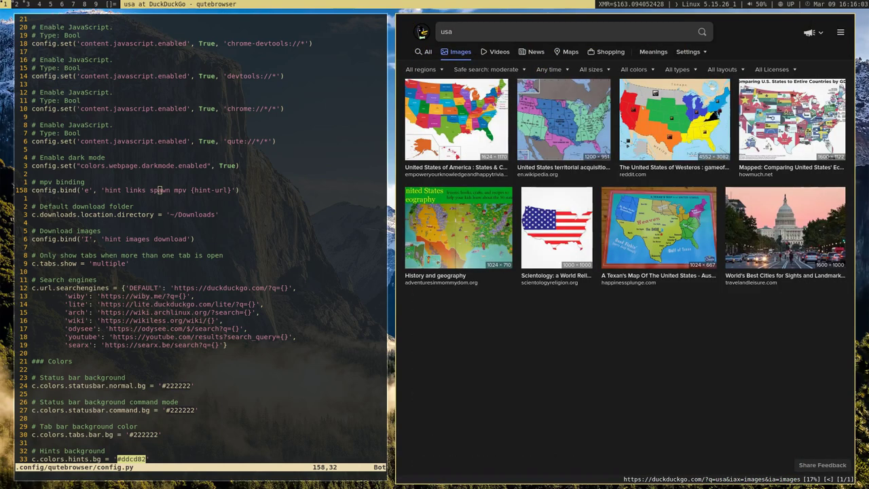
key(j)
key(j)
key(j)
key(g)
key(g)
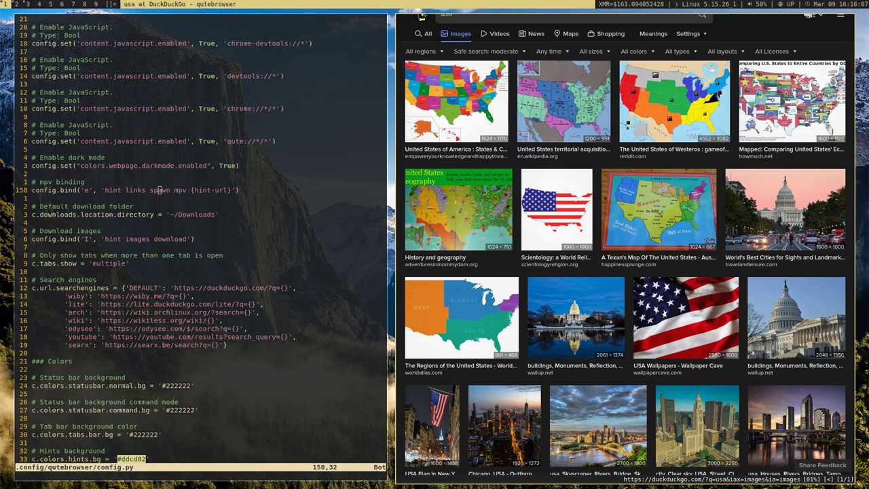
- Open the US flag-map image result using link hints
key(f)
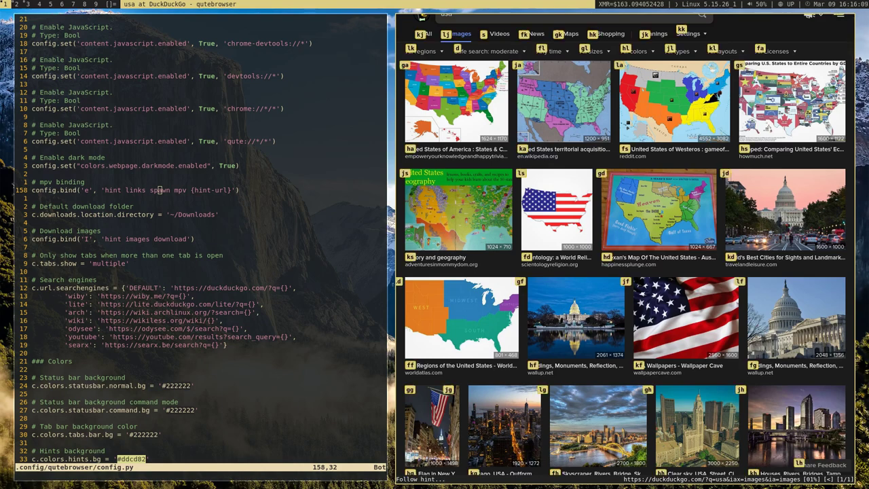
key(l)
key(s)
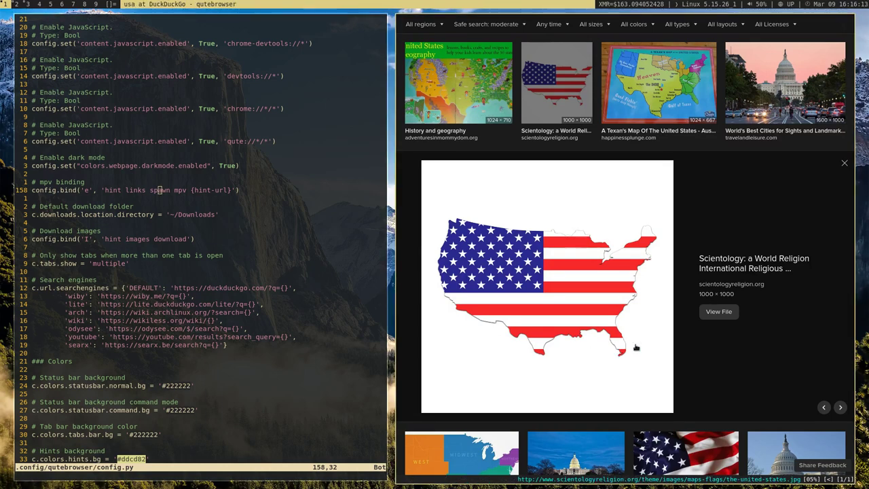
- Download the flag-map image as usa.jpg into Downloads, then open a terminal beside it
key(shift+i)
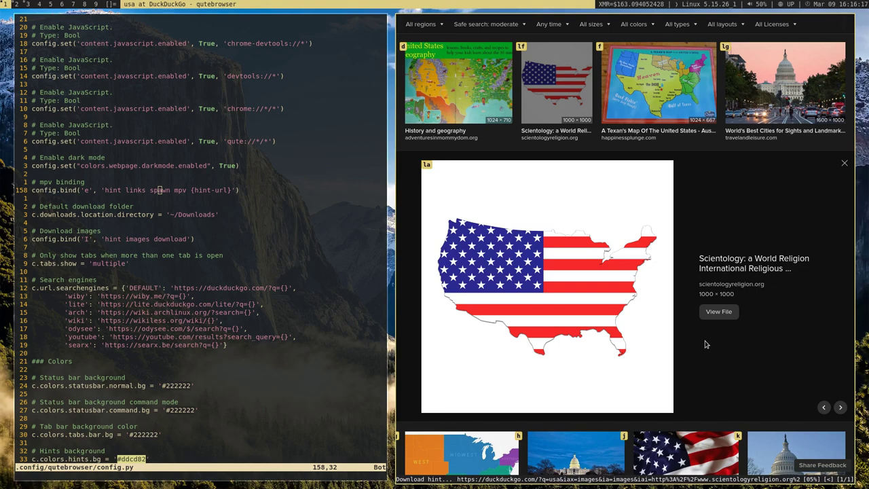
text(la)
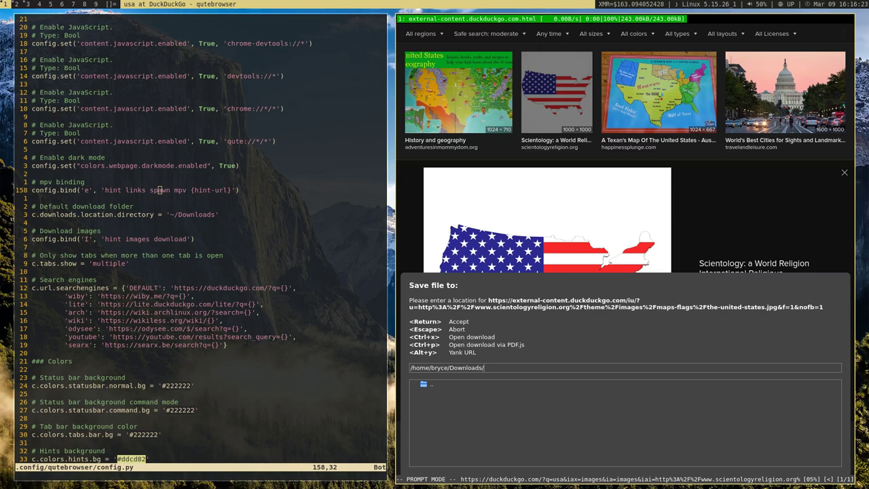
text(usa.jpg)
key(Return)
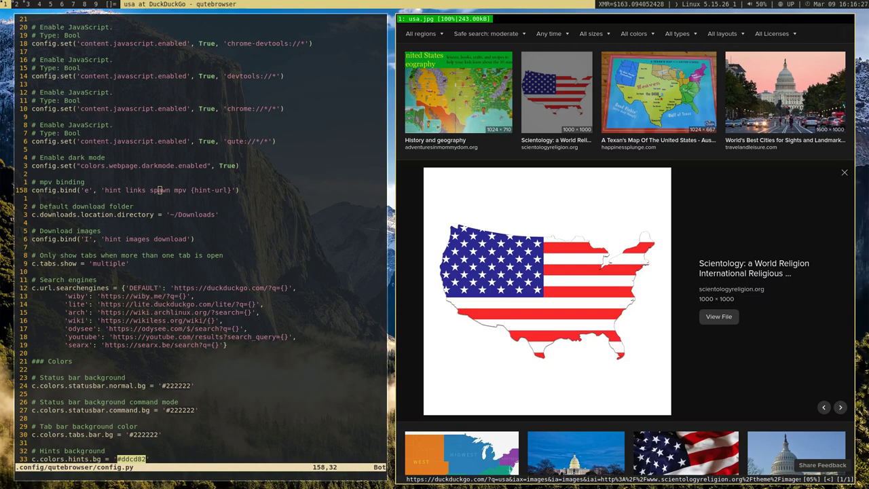
key(super+Return)
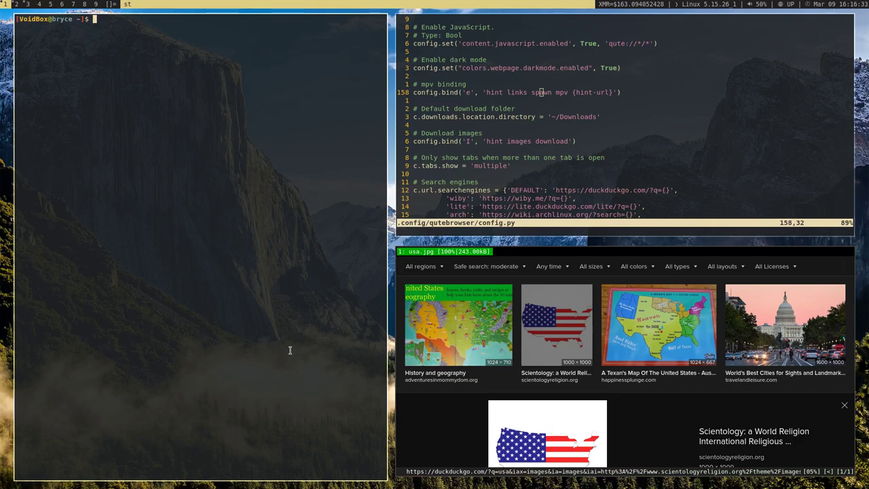
- Go to Downloads, list its files, and view usa.jpg in sxiv
text(cd Downloads)
key(Return)
text(ls)
key(Return)
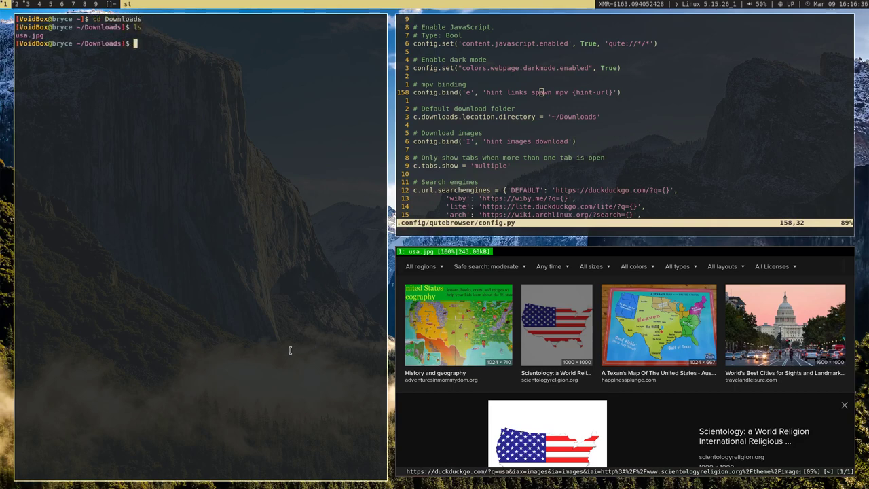
text(sxiv usa.jpg)
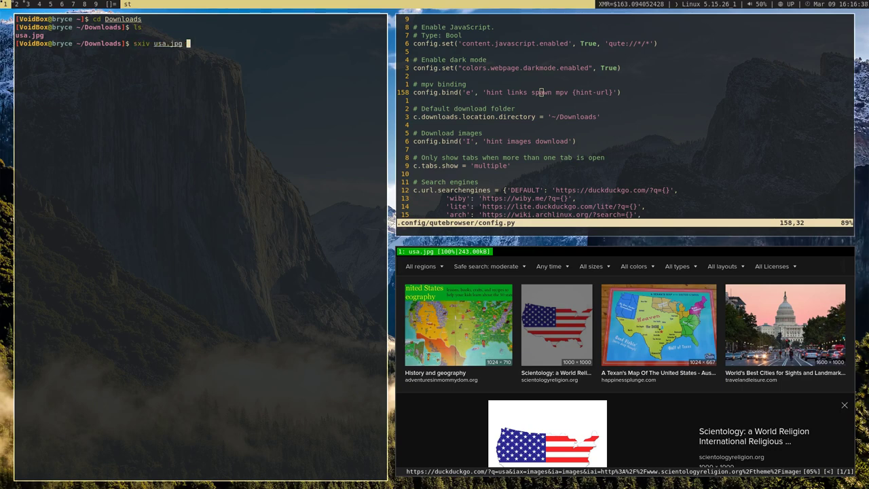
key(Return)
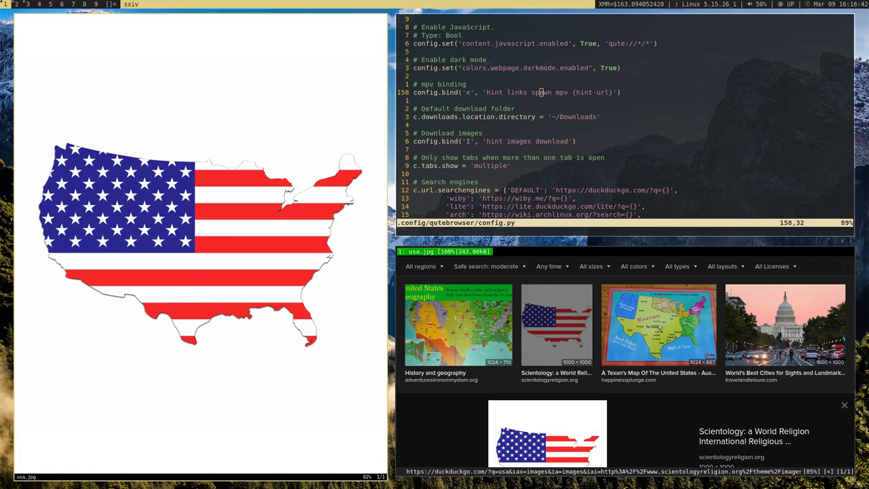
- Quit sxiv, delete usa.jpg with rm, and close the terminal
text(qr)
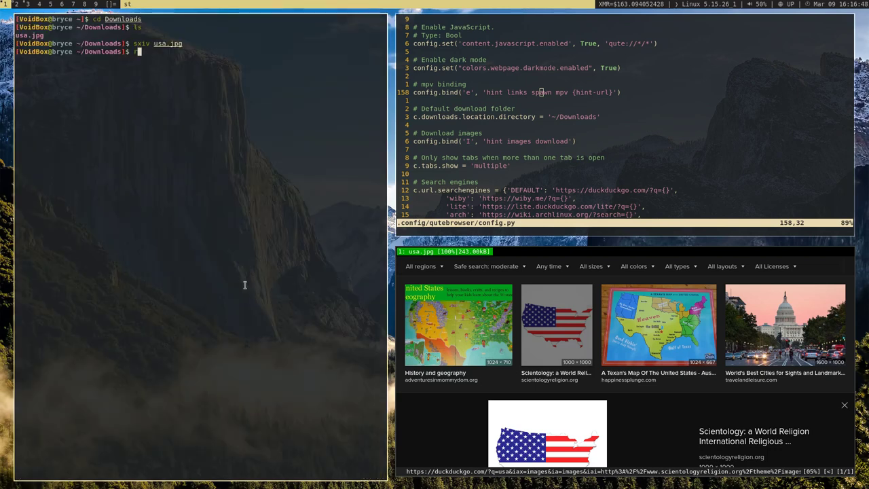
text(m usa.jpg)
key(Return)
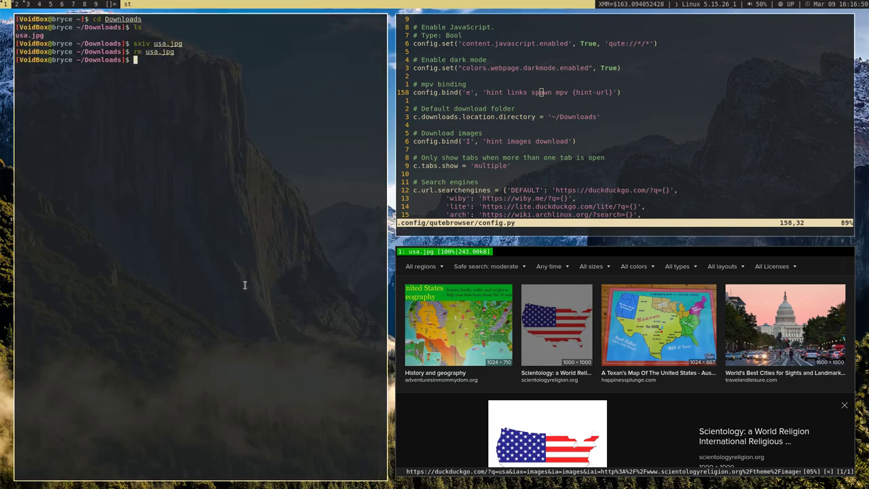
key(ctrl+d)
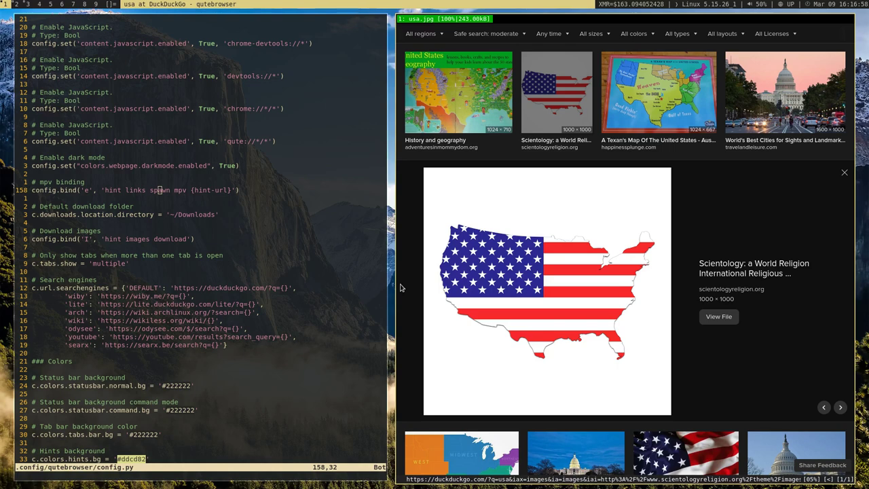
key(colon)
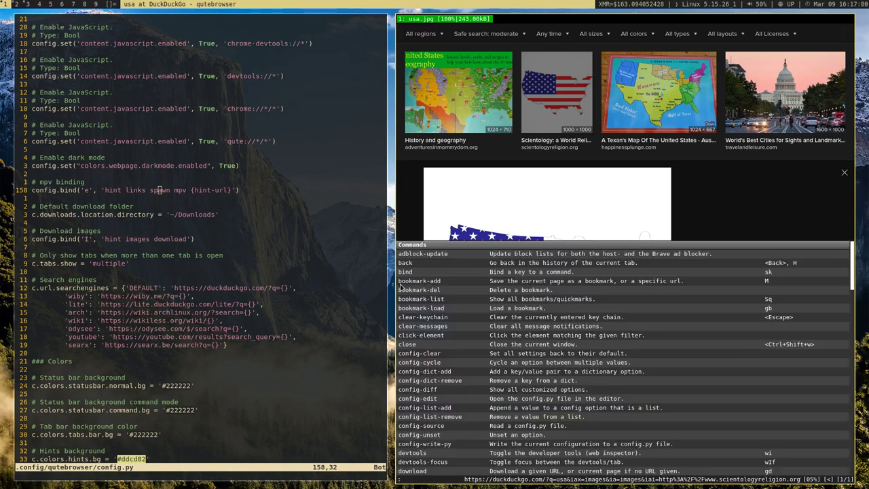
text(adb)
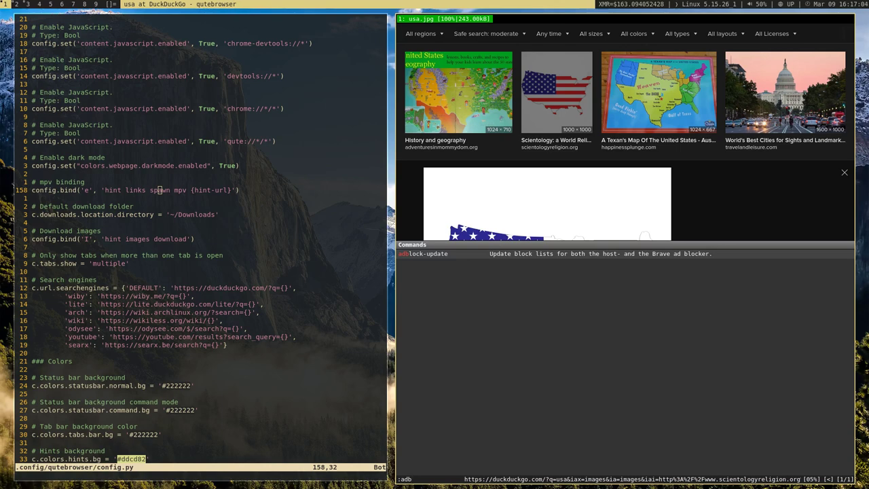
key(Escape)
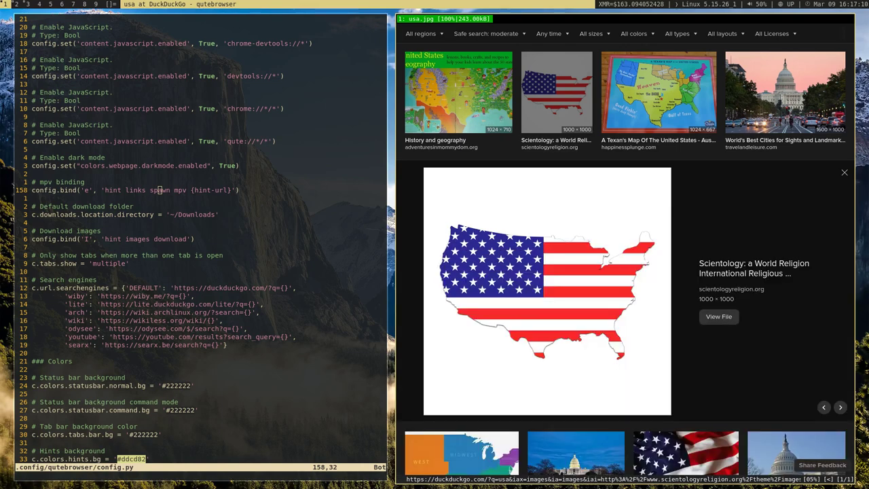